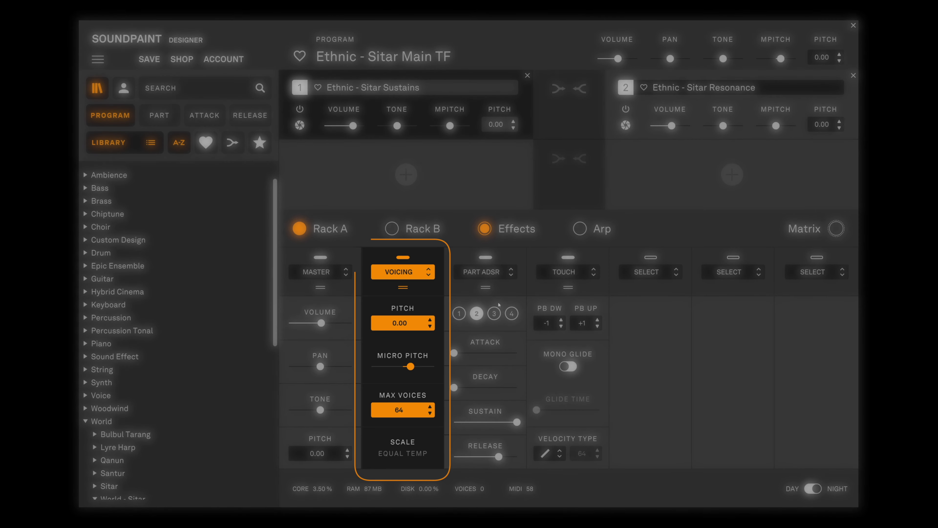
Lower the voicing pitch to -2.00 and raise it back to 0.00, then turn the voicing micro pitch fully down
scroll(433, 322, down, 2)
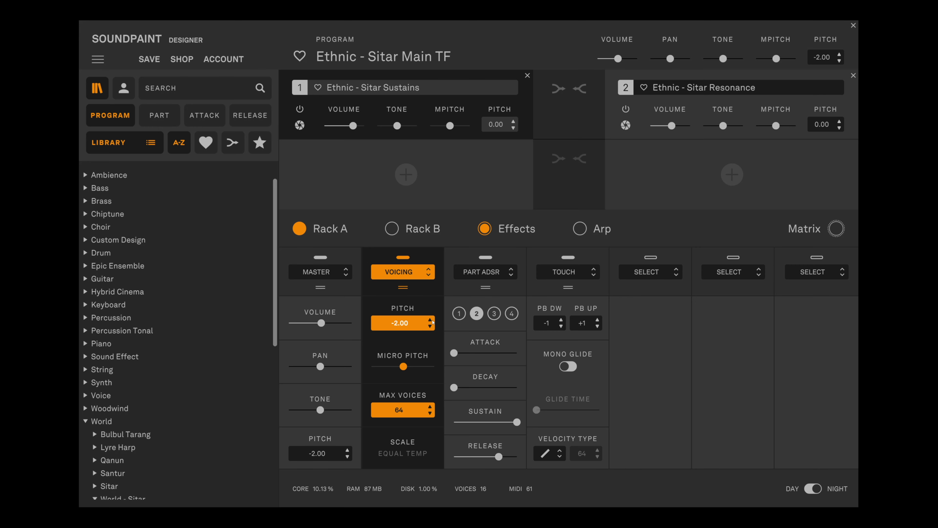
scroll(433, 321, up, 2)
drag(403, 366, 370, 369)
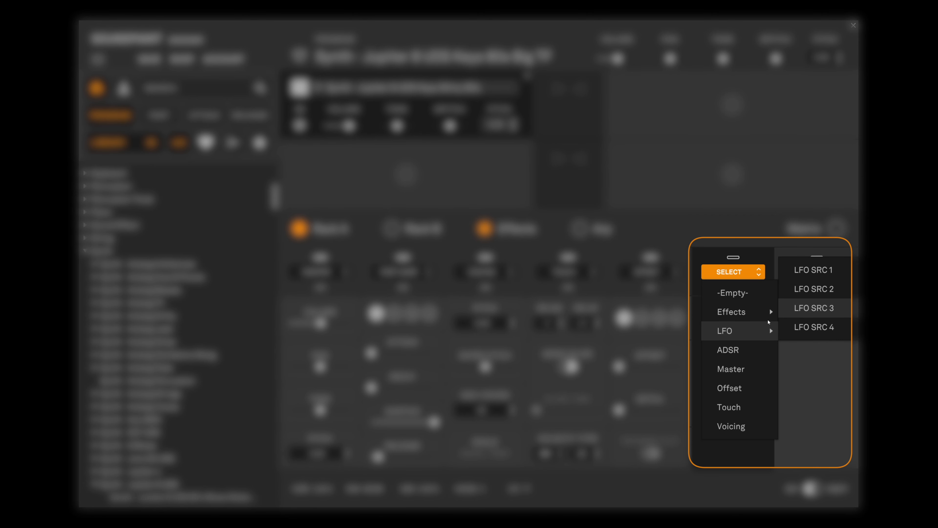
Add the LFO SRC 1 module to the first free slot of Rack A
mouse_move(736, 312)
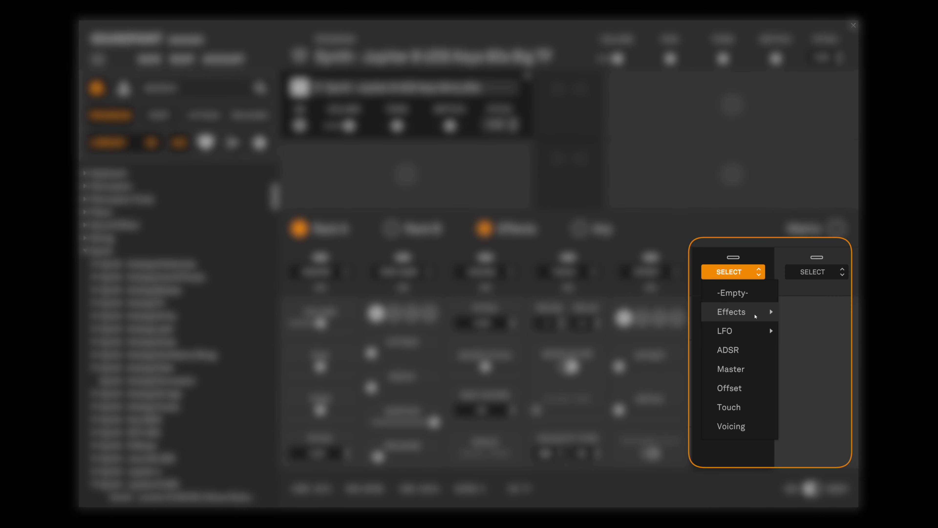
mouse_move(778, 326)
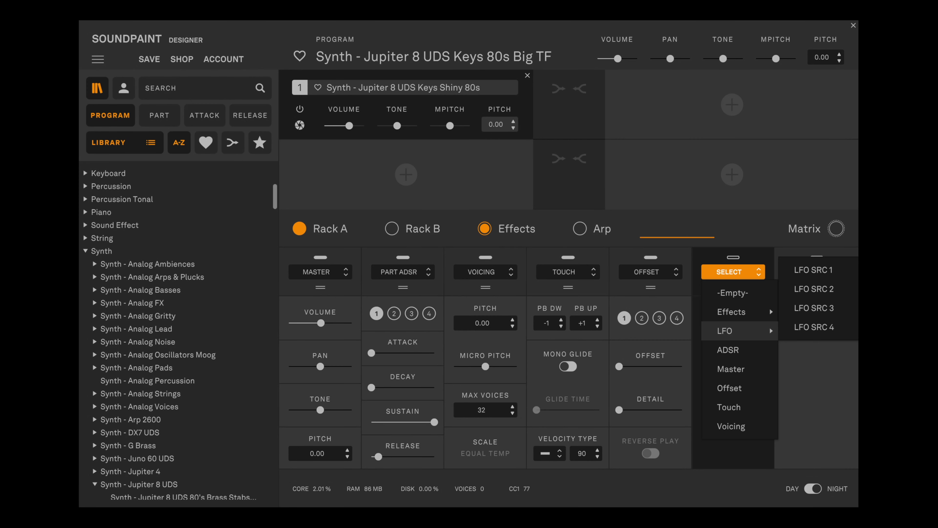
click(818, 278)
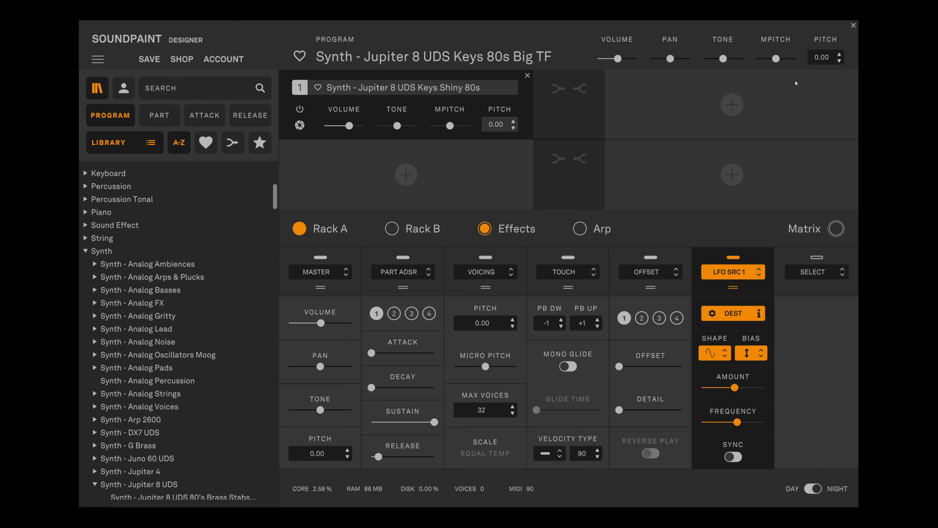
Assign LFO SRC 1 automation to the program's micro pitch with a -100% to 100% range and review the assigned automations
drag(776, 58, 771, 59)
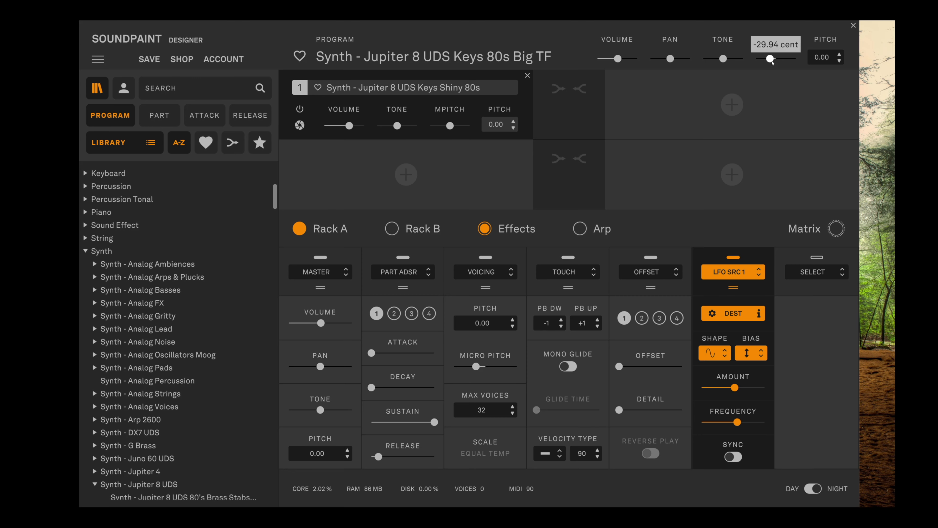
right_click(773, 59)
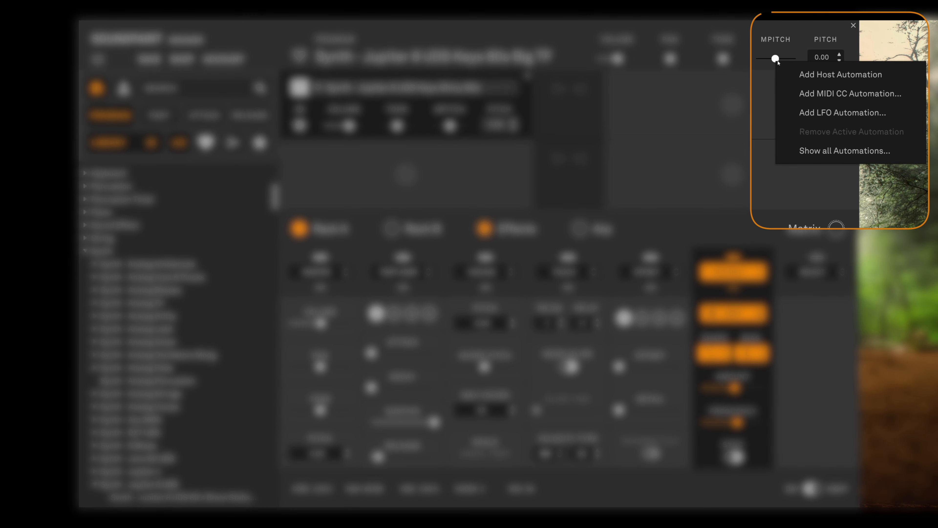
click(831, 113)
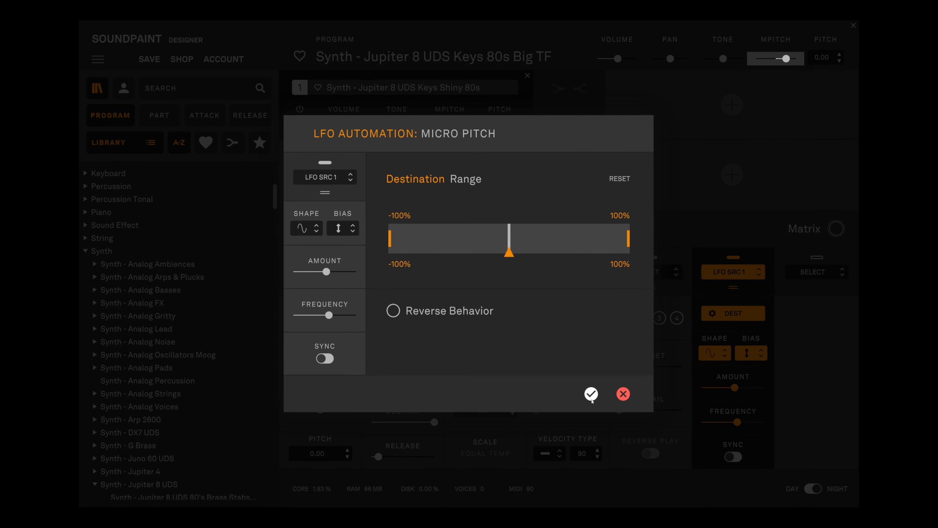
click(597, 393)
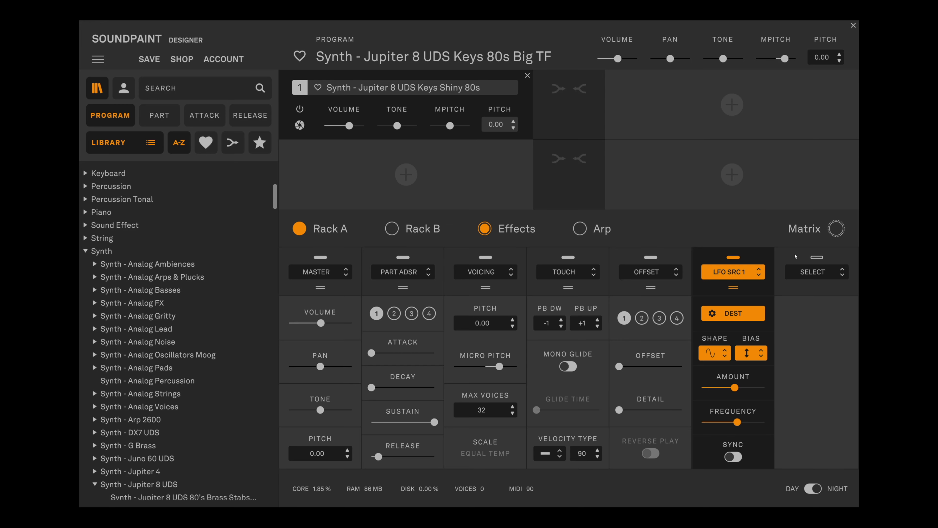
click(805, 228)
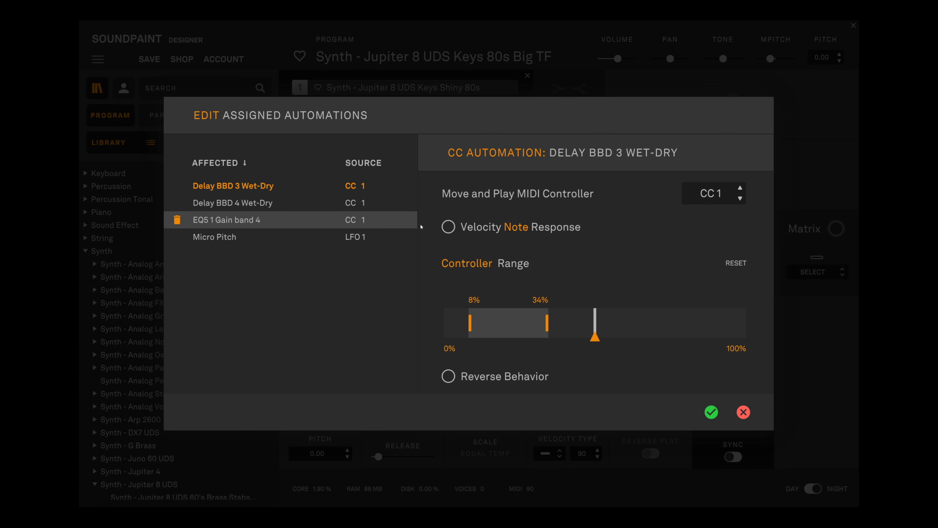
click(748, 412)
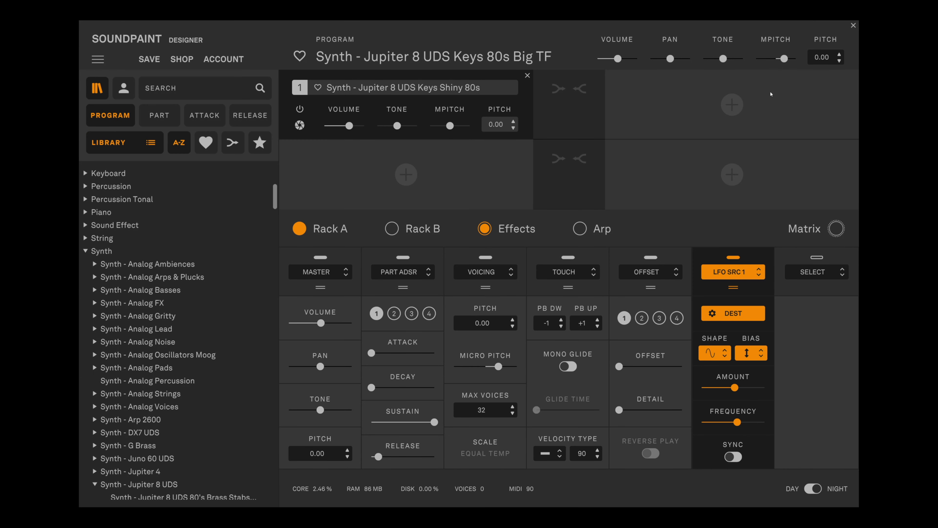
Add LFO automation to the program's tone
right_click(724, 58)
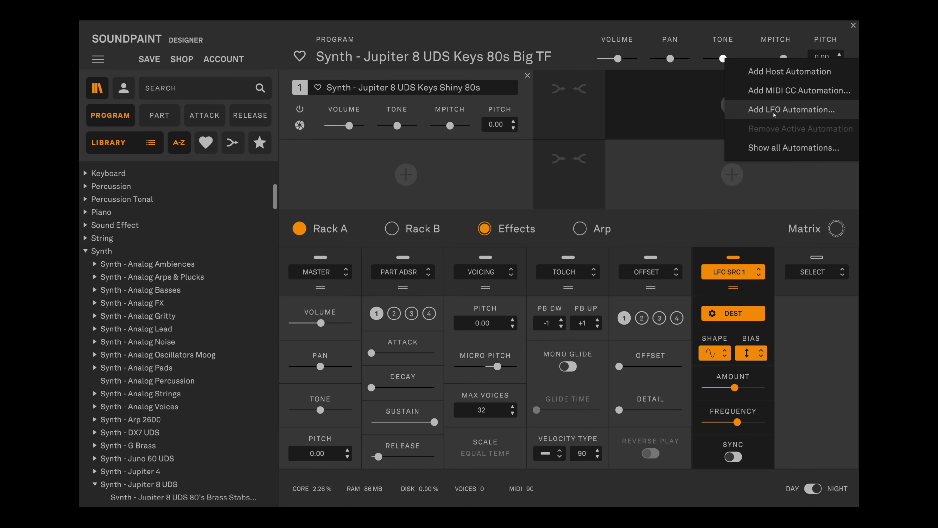
click(699, 111)
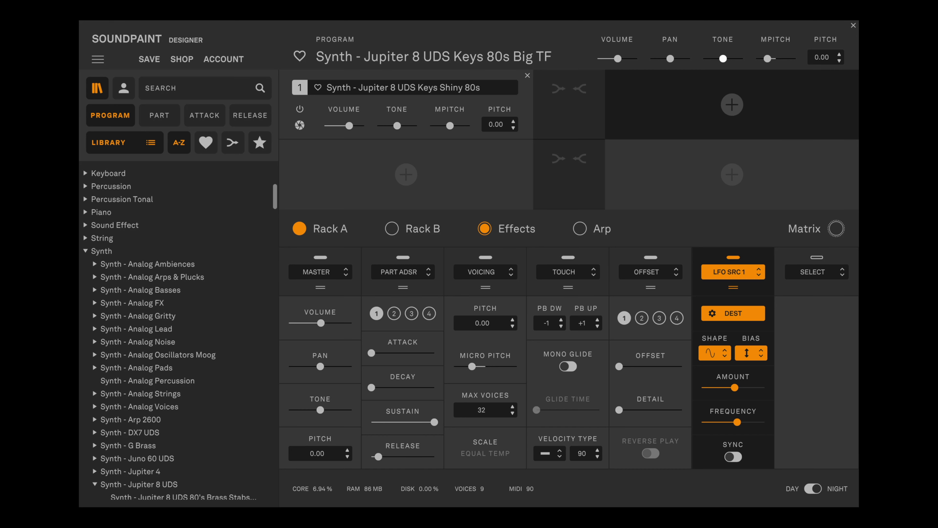
right_click(767, 59)
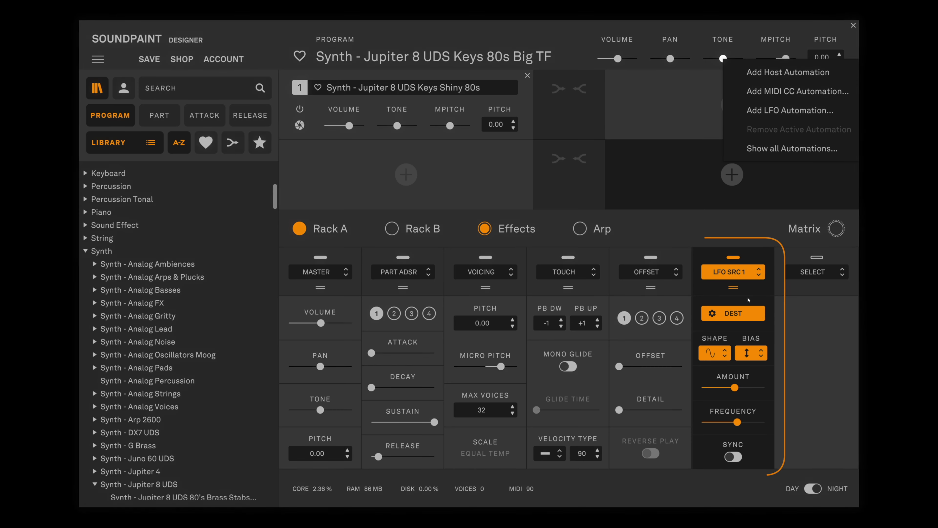
Raise the frequency of LFO SRC 1 slightly and lower its amount to about 0.02
mouse_move(735, 387)
mouse_down()
mouse_move(702, 387)
mouse_move(739, 389)
mouse_up()
drag(737, 422, 739, 402)
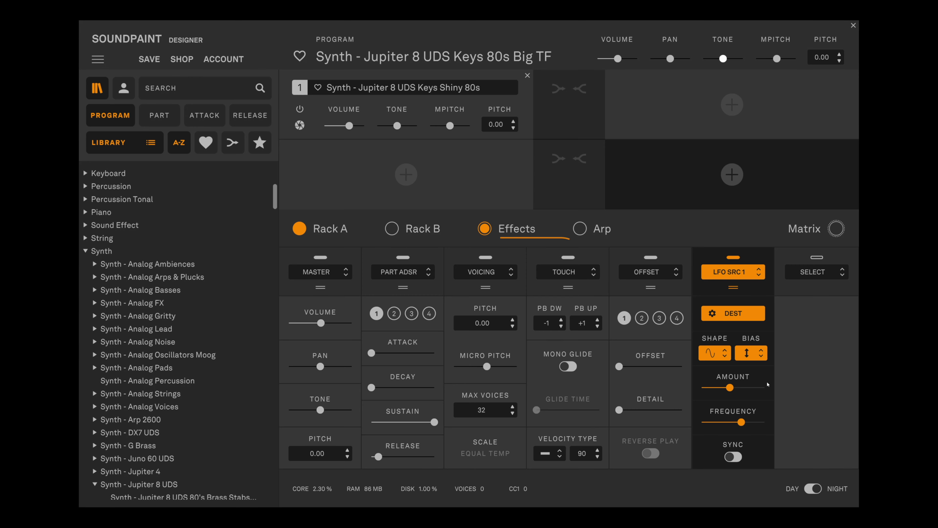
drag(730, 387, 705, 389)
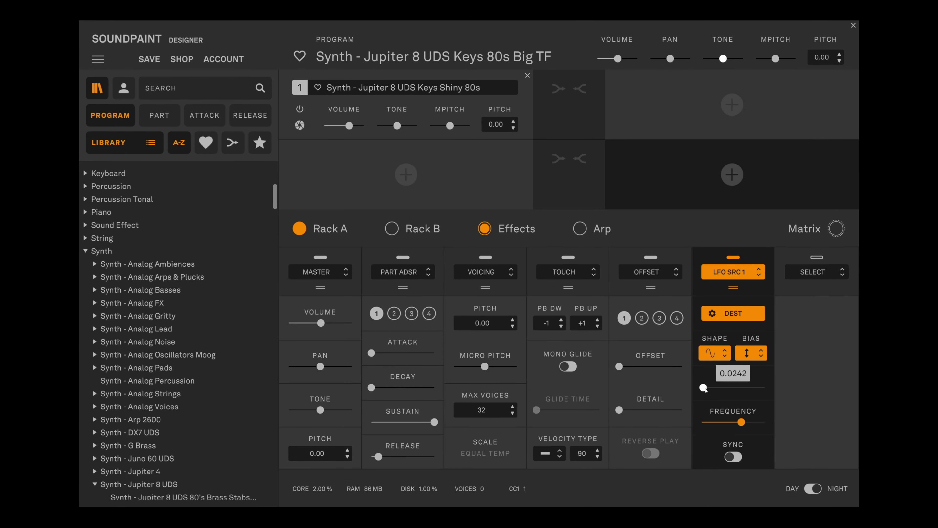
Add a MIDI CC automation to the LFO 1 amount, using CC 1 as the controller
right_click(704, 389)
click(760, 420)
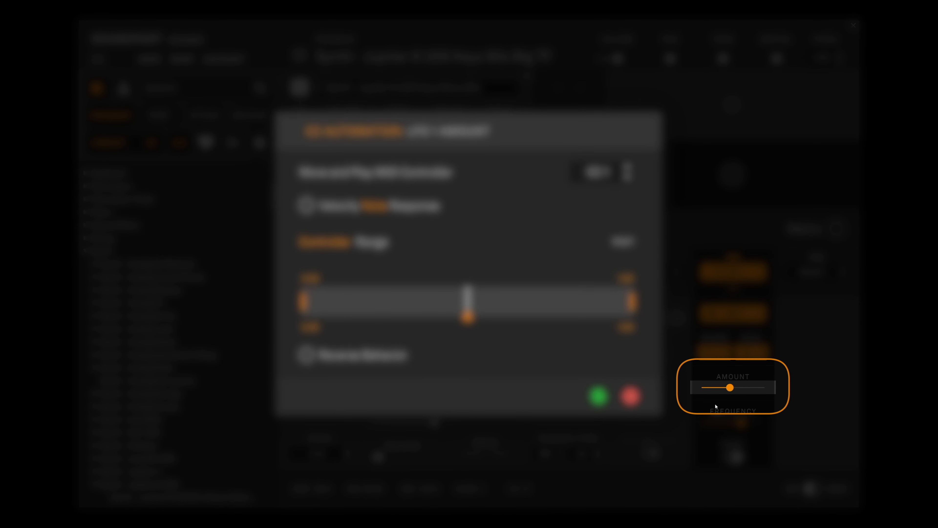
key(Return)
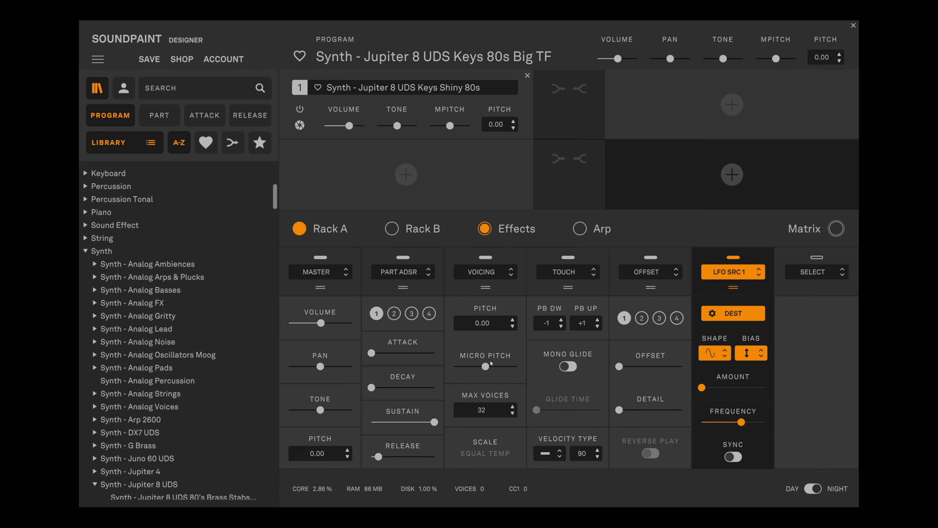
Try to add a MIDI CC automation to the attack of part 1 without choosing a controller
right_click(379, 354)
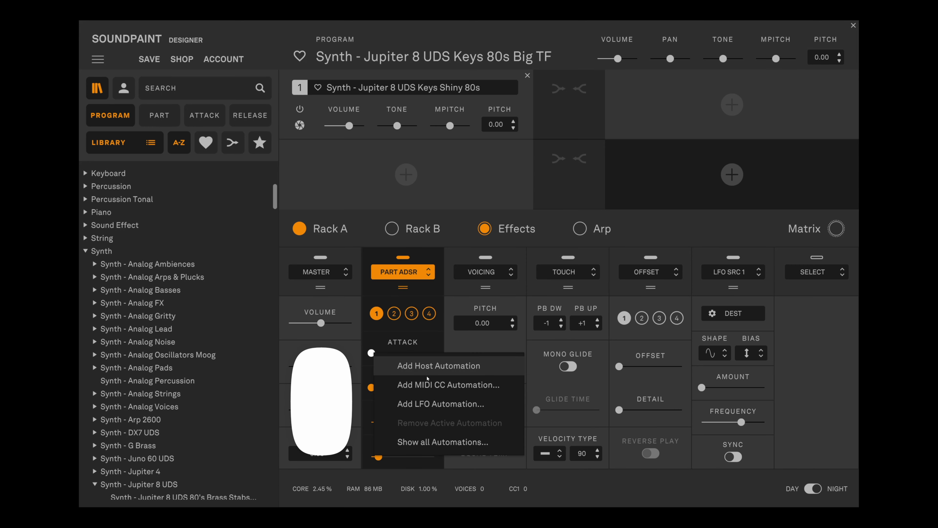
click(394, 385)
click(599, 396)
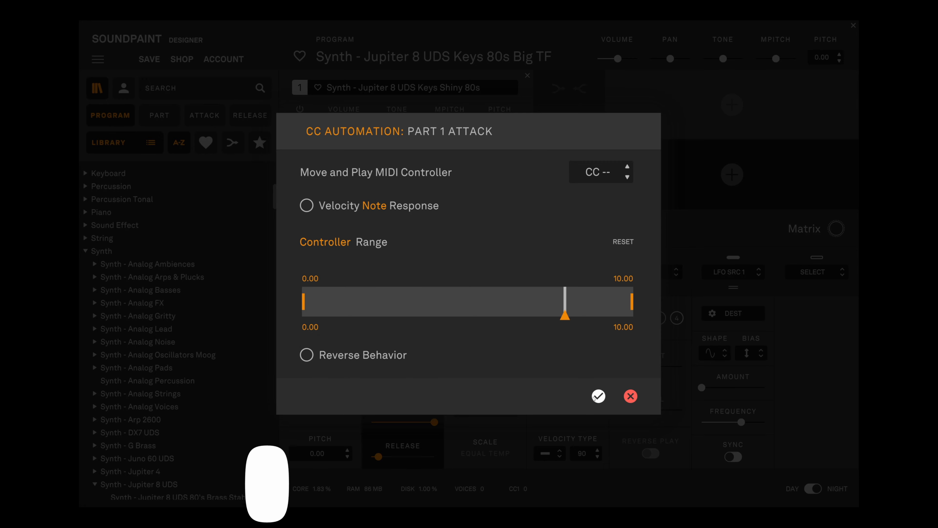
Reopen the active LFO 1 automation of the Master module's tone and accept its settings
right_click(320, 409)
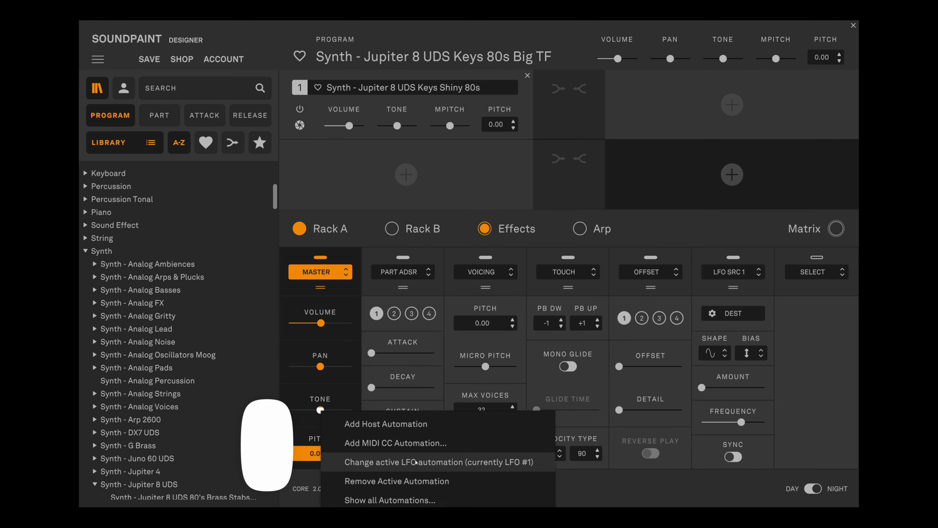
click(448, 458)
click(591, 394)
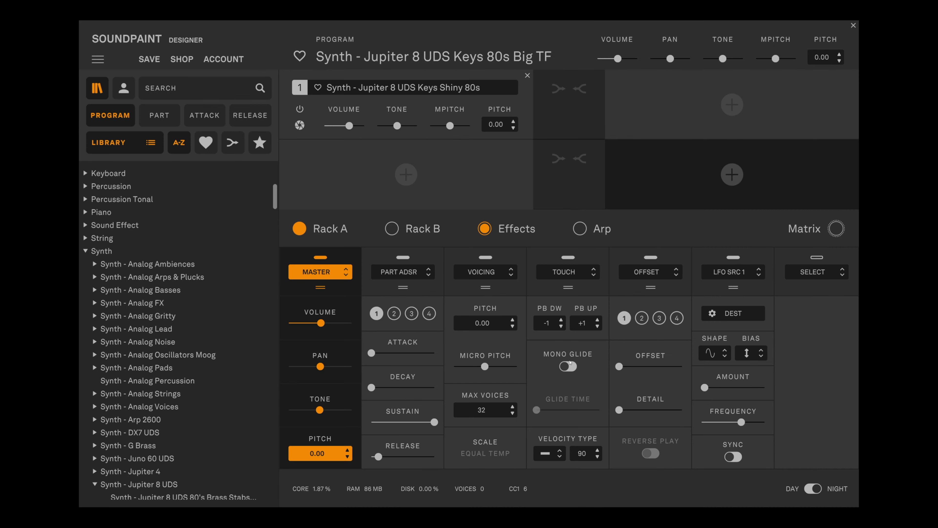
Narrow the LFO 1 Amount automation's controller range, raising its lower limit to about 0.16 and reducing its upper limit
click(834, 223)
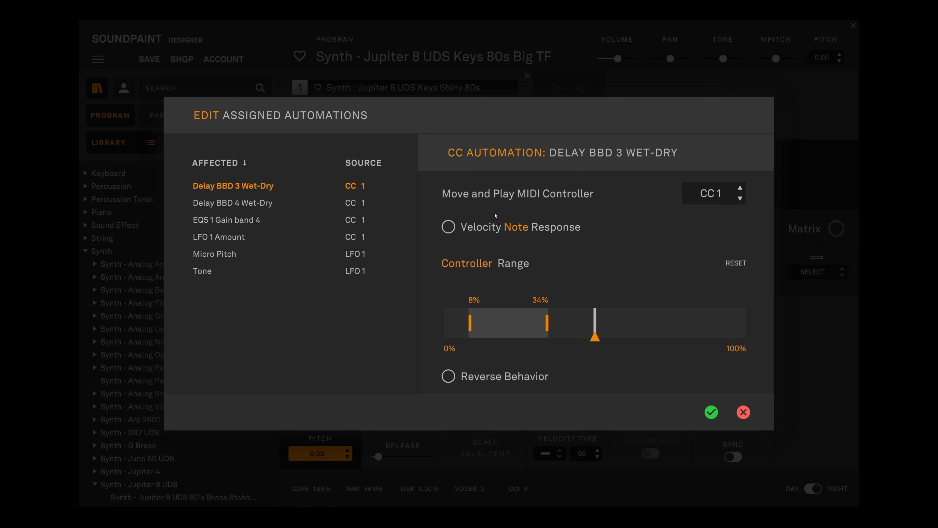
click(296, 203)
click(296, 220)
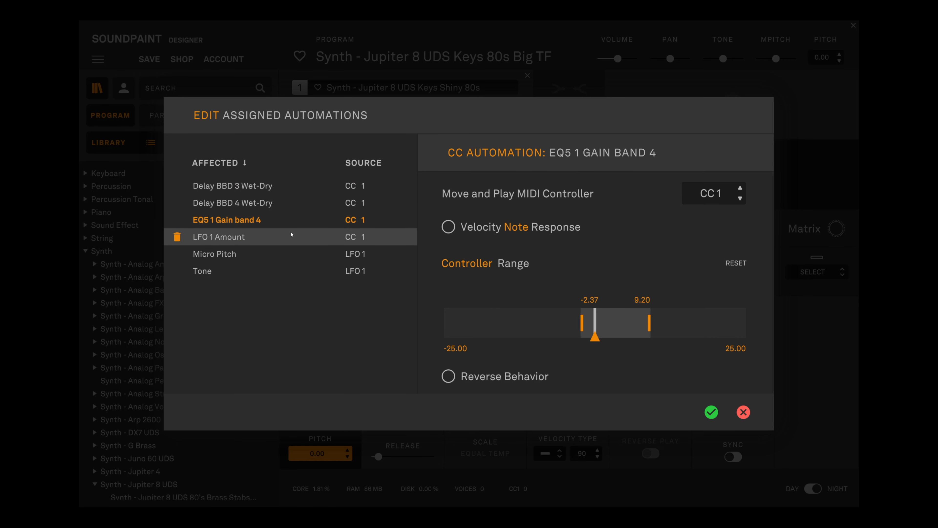
click(292, 235)
drag(444, 323, 495, 323)
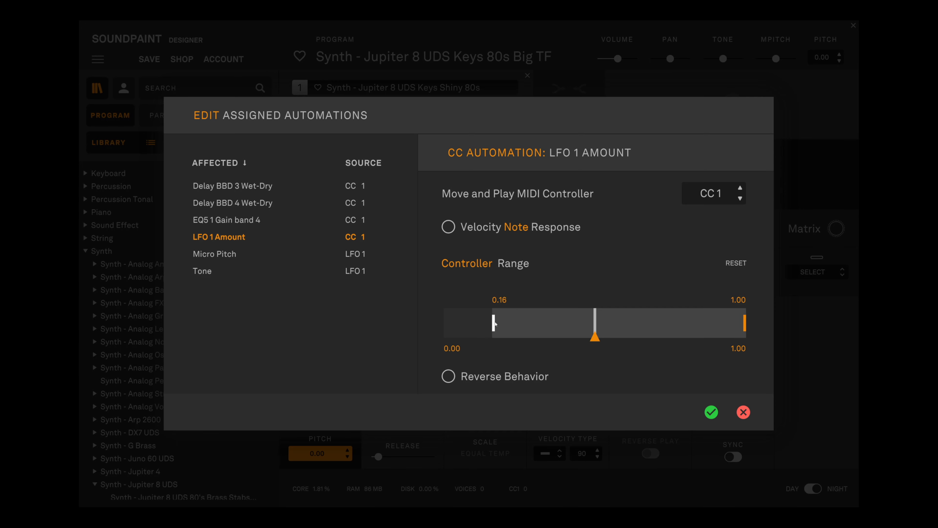
drag(744, 324, 688, 324)
click(712, 411)
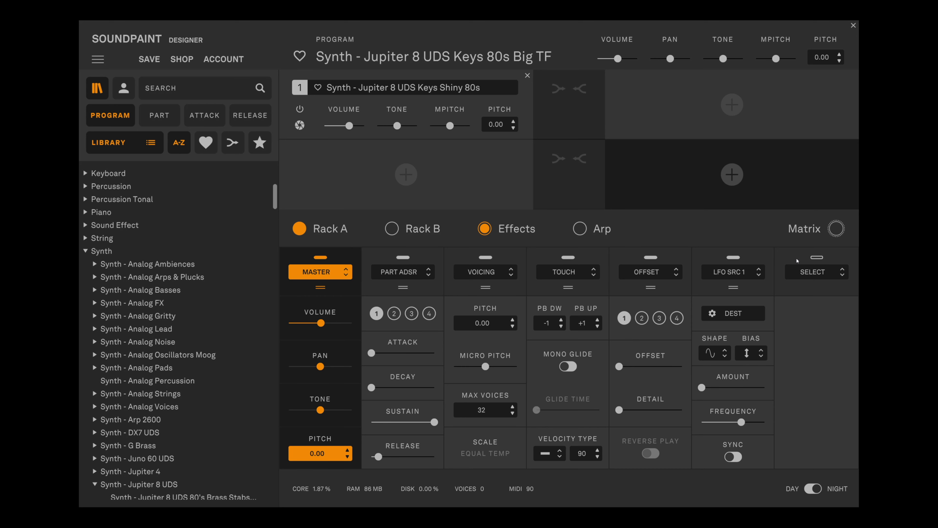
Add LFO SRC 1 and LFO SRC 2 modules to the first two slots of Rack B
click(418, 233)
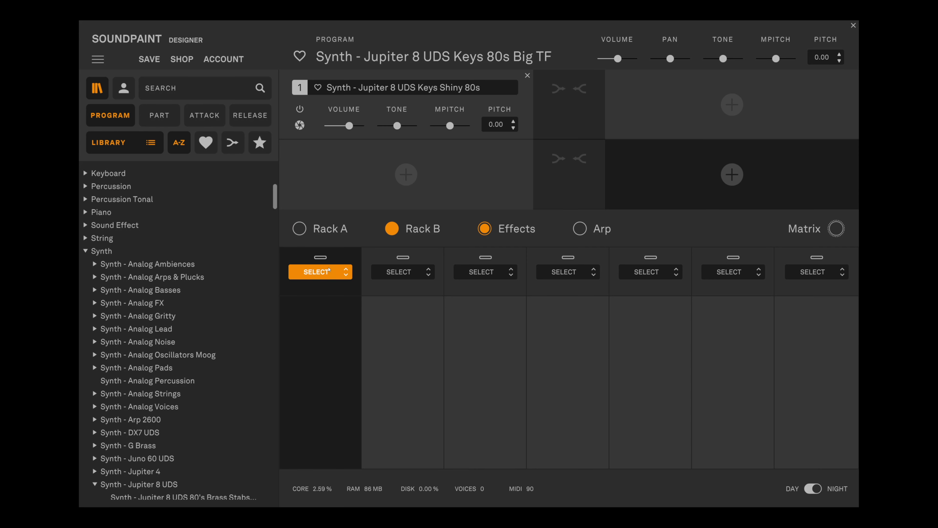
click(317, 273)
mouse_move(317, 329)
click(399, 269)
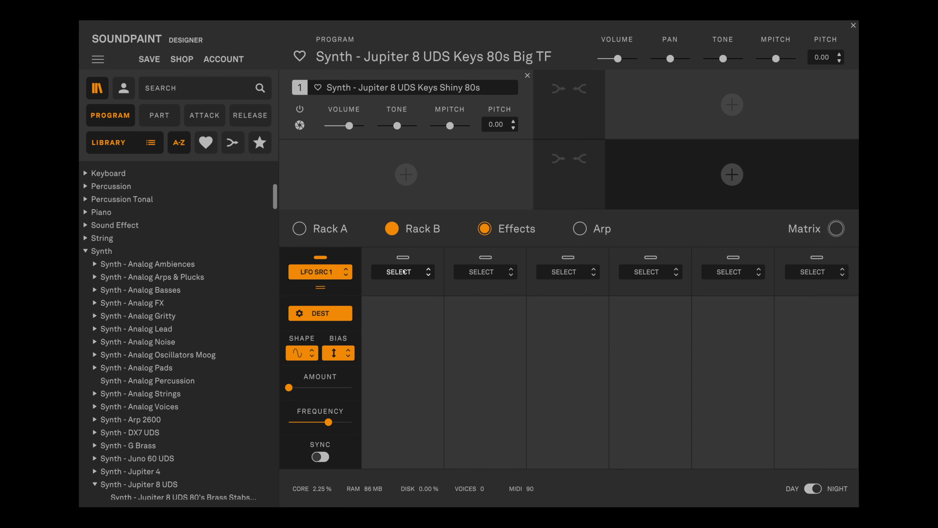
click(407, 273)
mouse_move(401, 329)
click(480, 295)
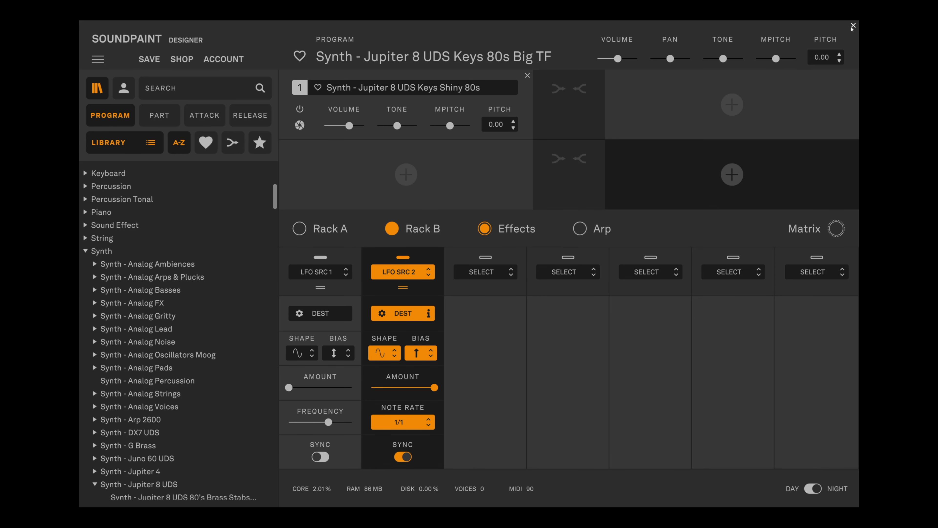
Clear the current program, search the parts library for 1928, and load Piano - 1928 Sustain into part slot 1
click(854, 25)
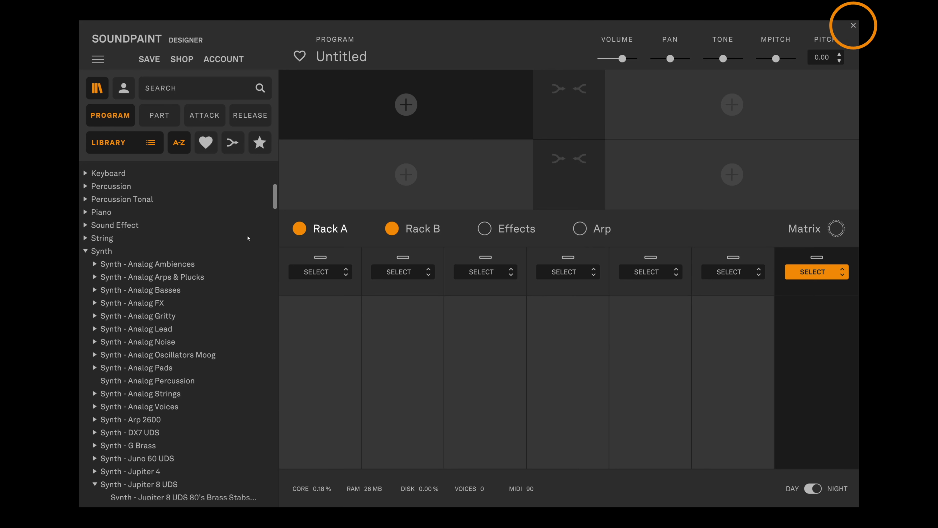
click(158, 116)
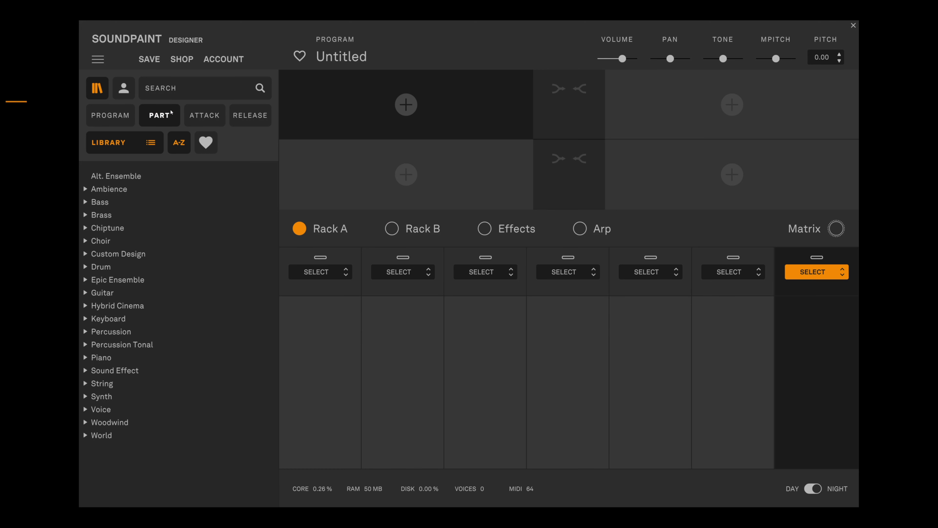
click(182, 91)
text(1928)
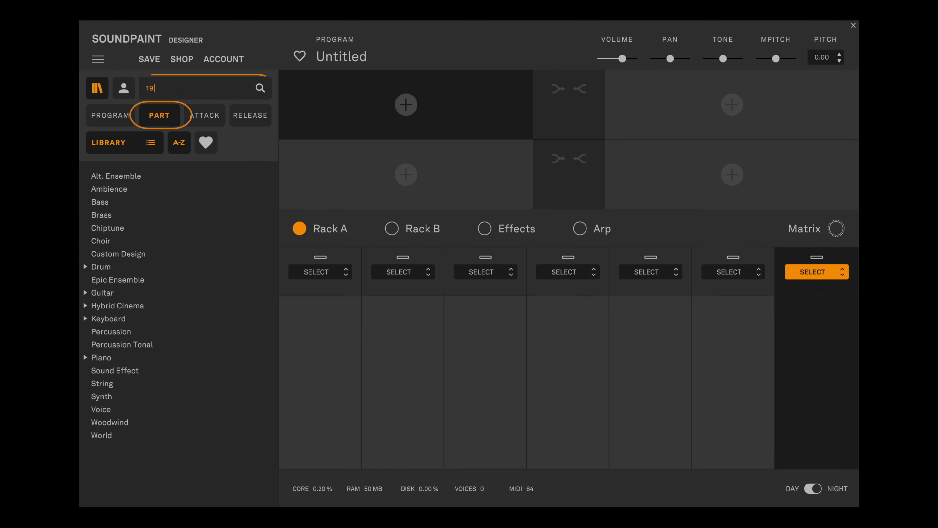
click(110, 361)
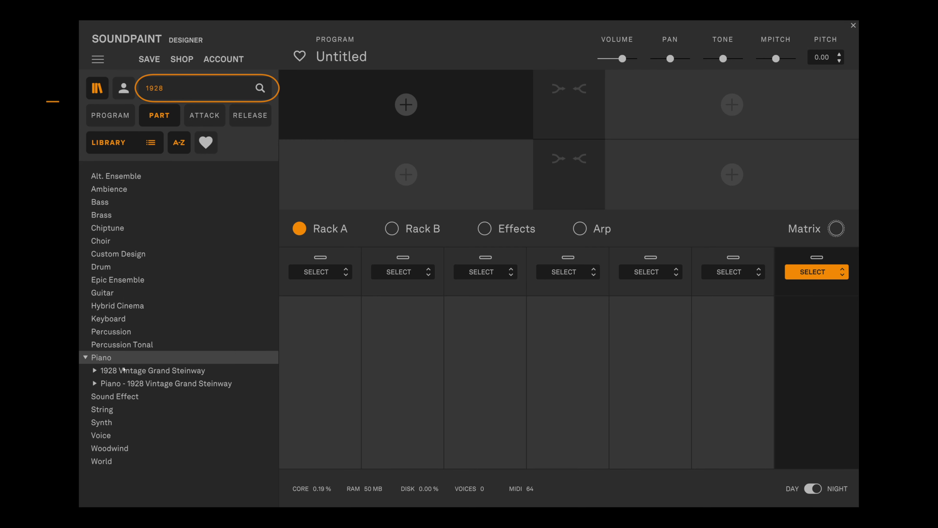
click(138, 383)
drag(180, 409, 426, 199)
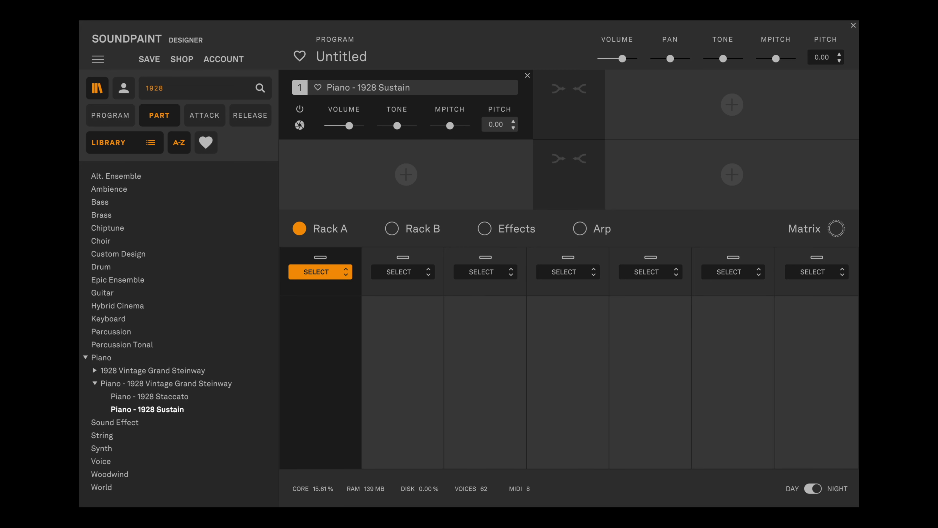
Show the effects rack and open the list of effects for its first slot
click(485, 229)
click(321, 272)
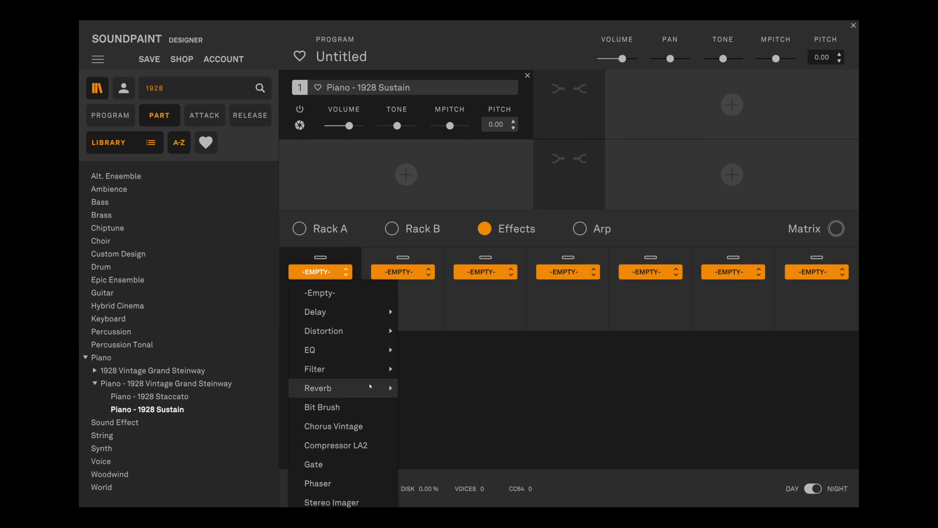